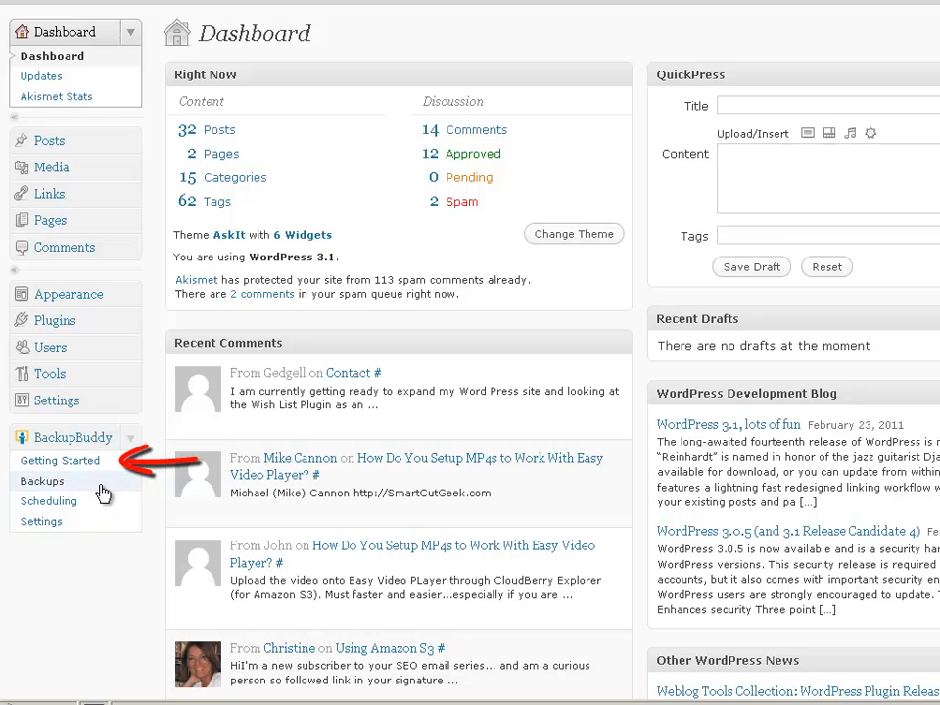
Step: View BackupBuddy's Getting Started page, highlight the backup storage path, then open Settings
click(93, 462)
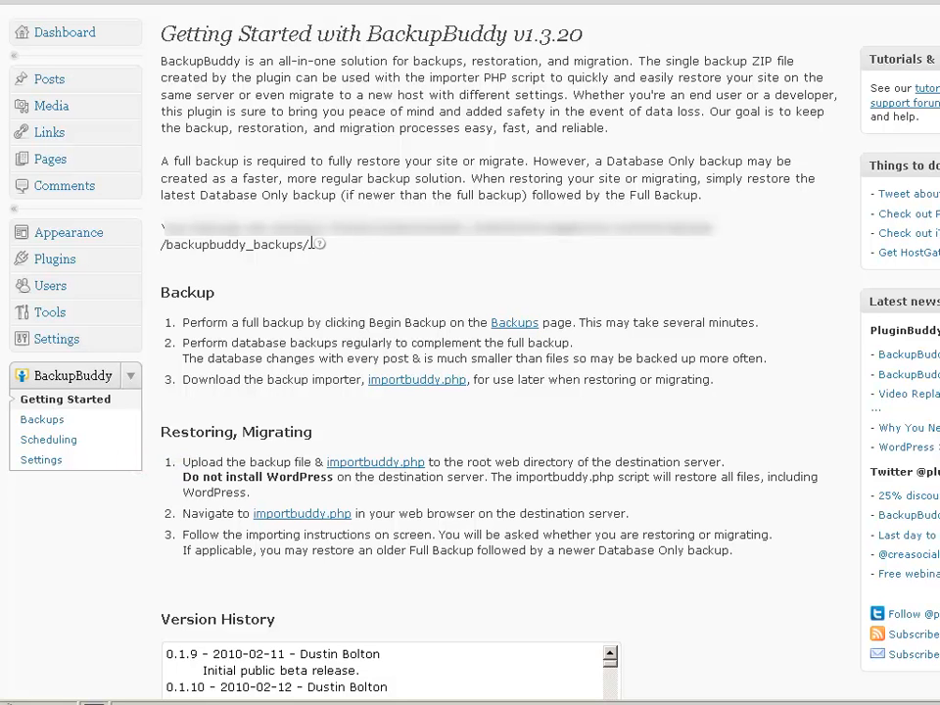
drag(311, 244, 161, 166)
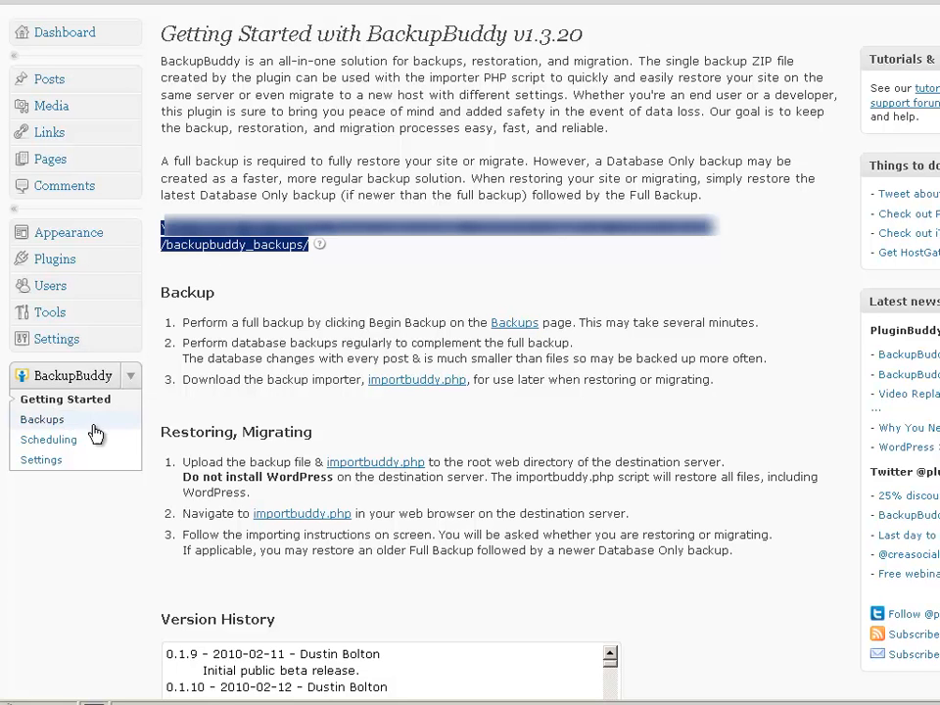
click(55, 466)
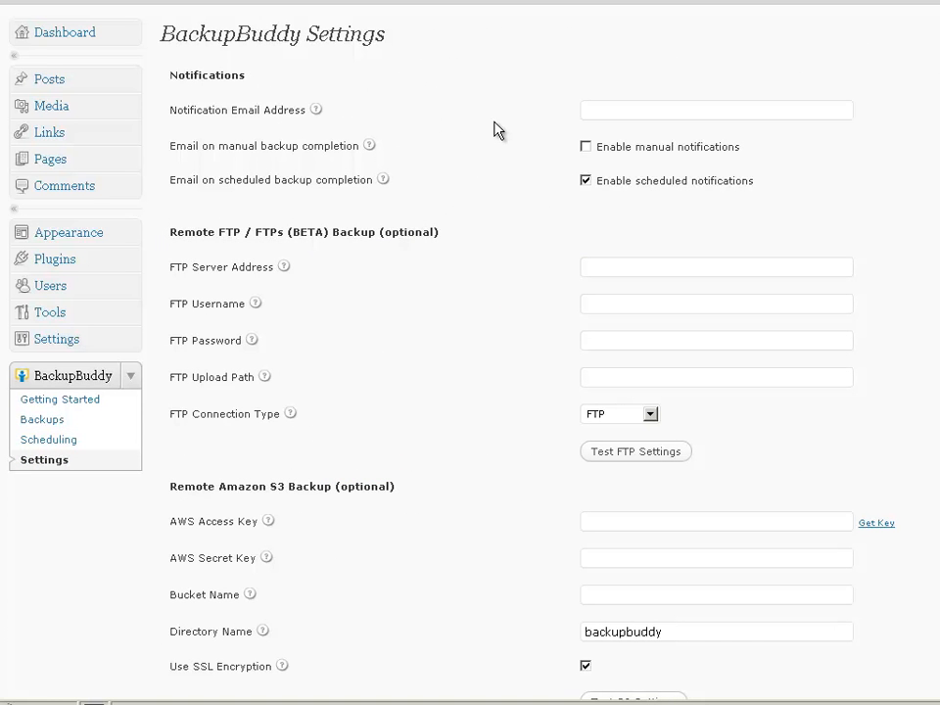
scroll(487, 142, down, 6)
scroll(447, 155, down, 3)
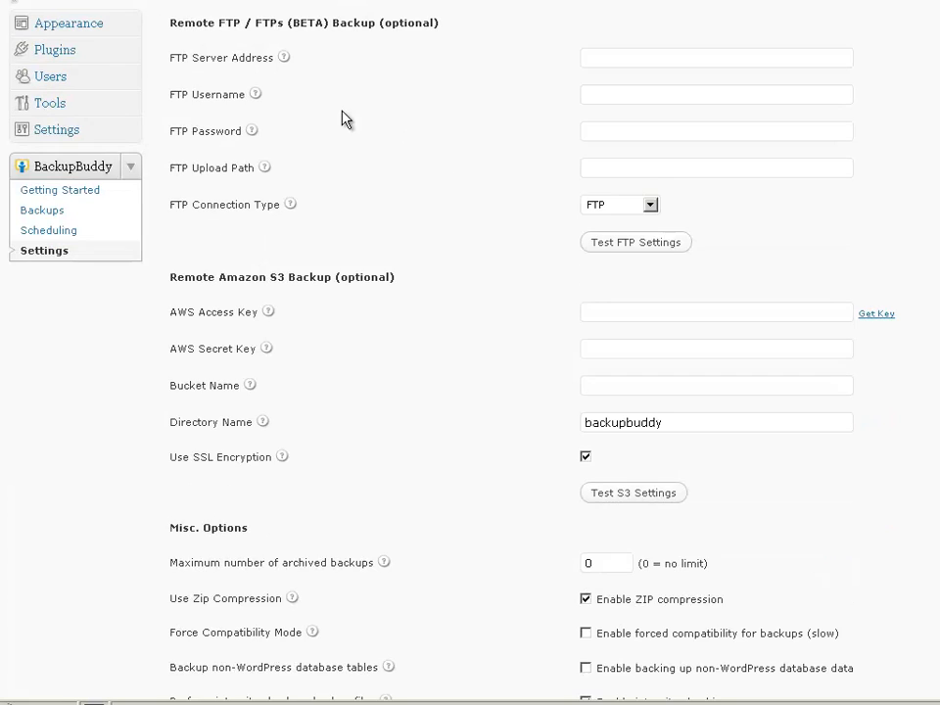
drag(176, 22, 316, 23)
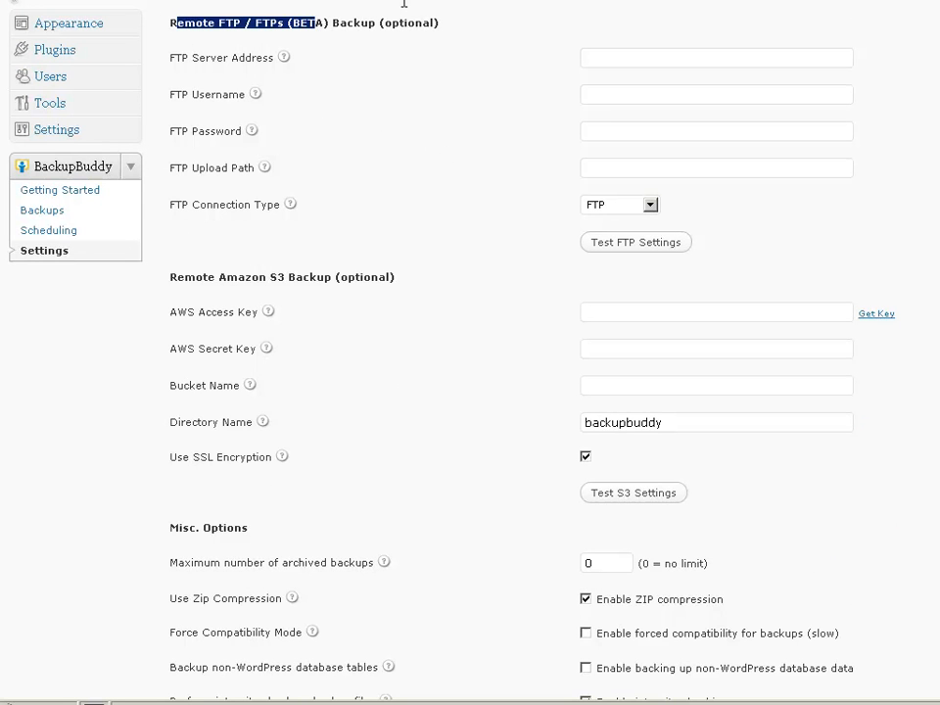
drag(451, 24, 451, 33)
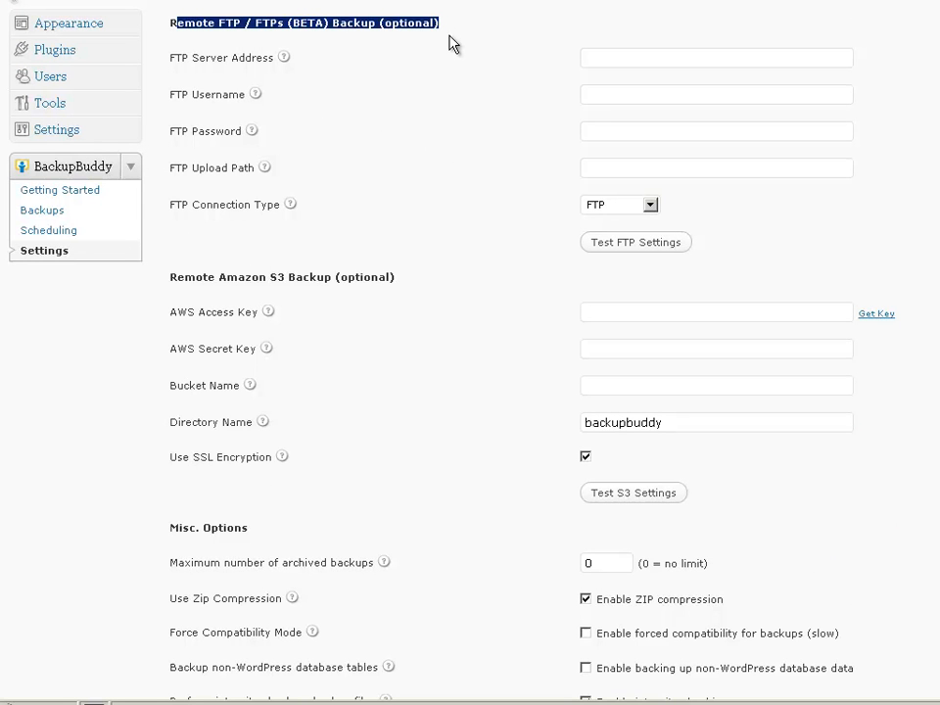
click(429, 79)
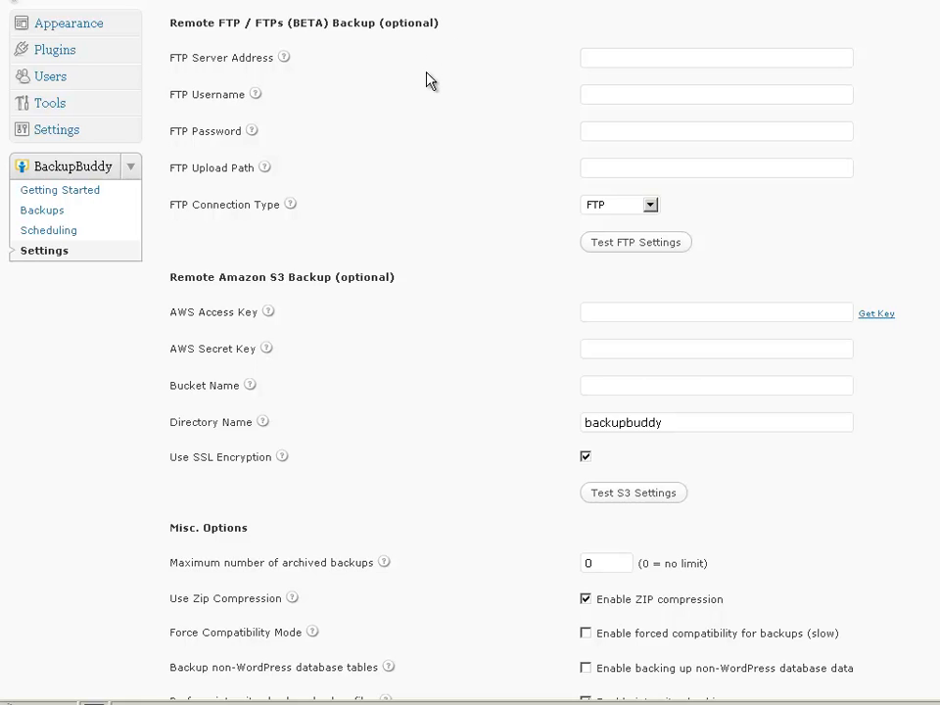
scroll(428, 82, down, 2)
drag(400, 176, 168, 186)
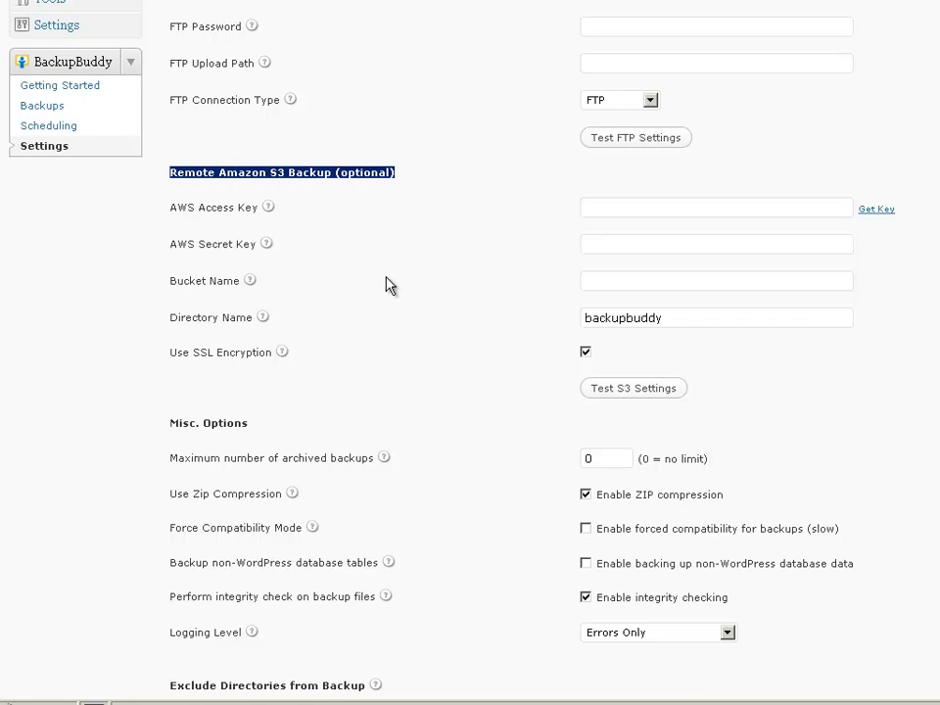
click(420, 292)
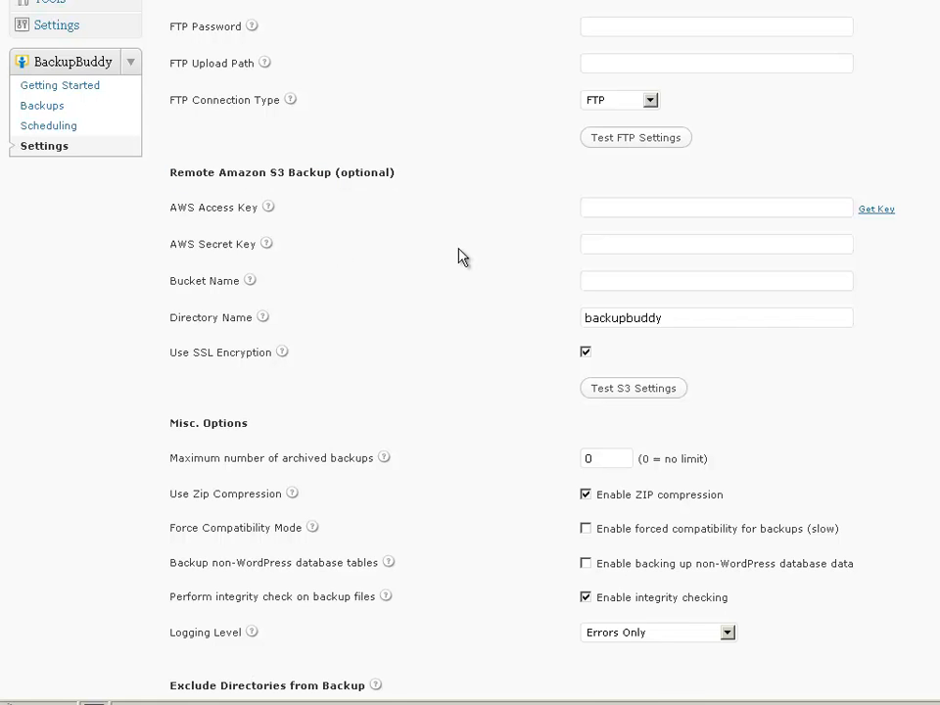
scroll(459, 256, up, 6)
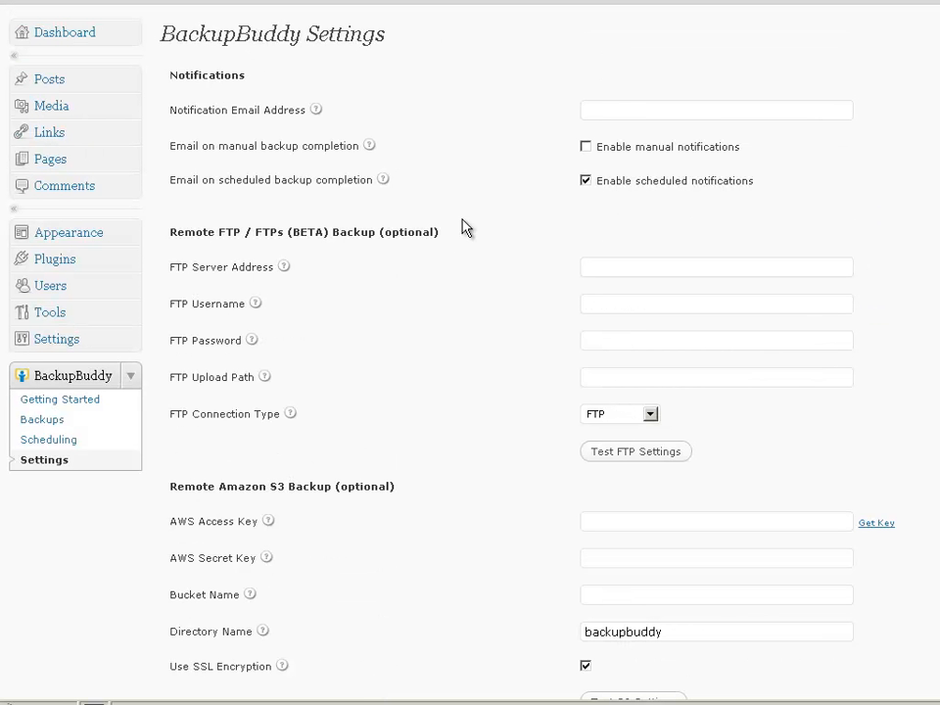
click(599, 113)
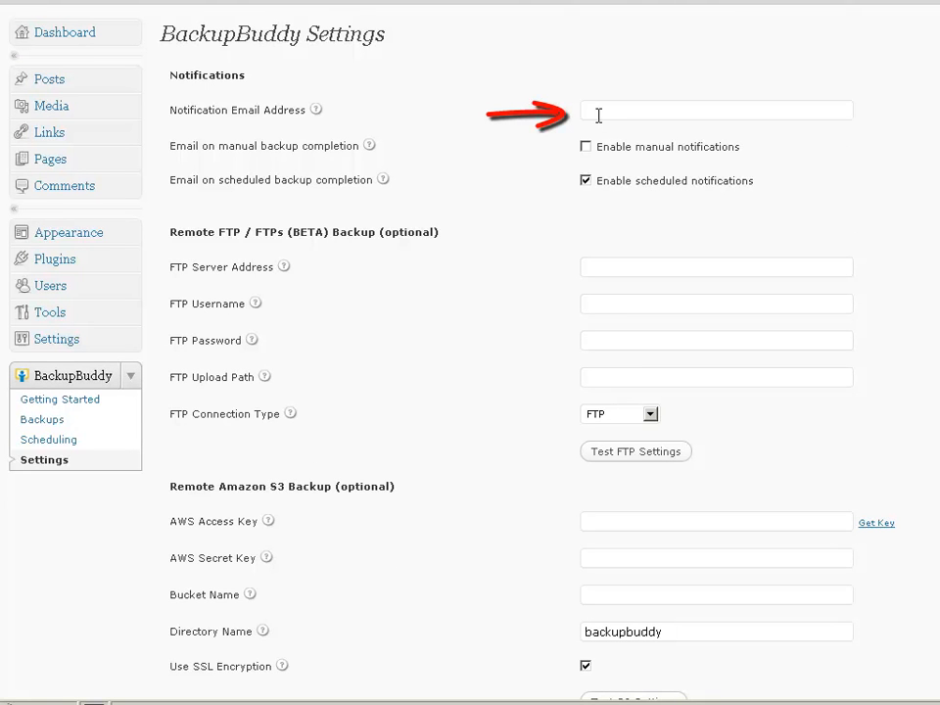
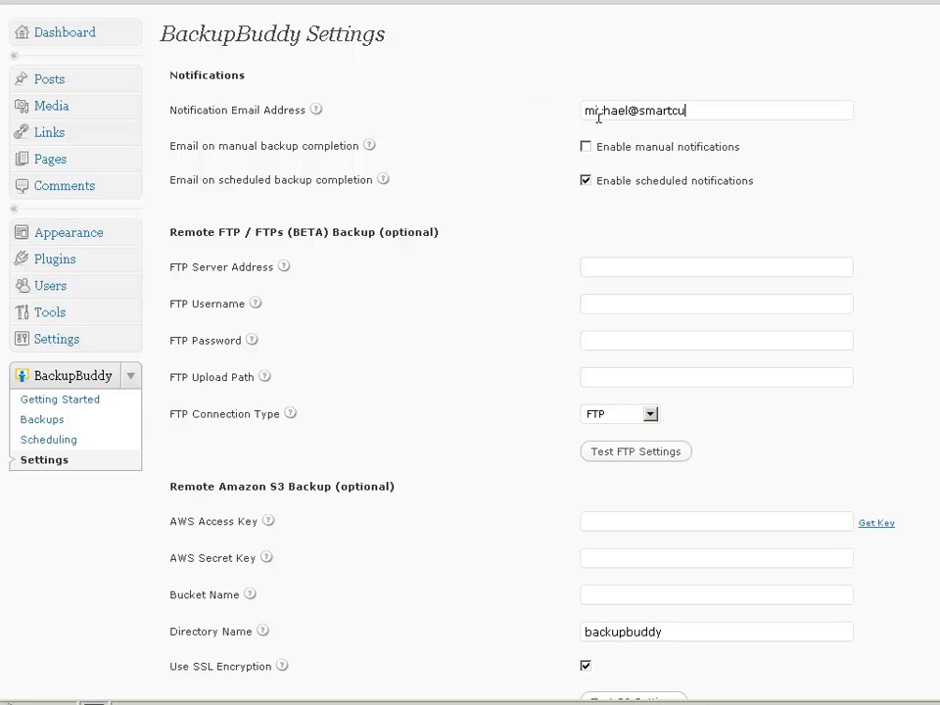
Step: Enter the notification email address and enable emails for manual backups
click(586, 147)
scroll(506, 180, down, 5)
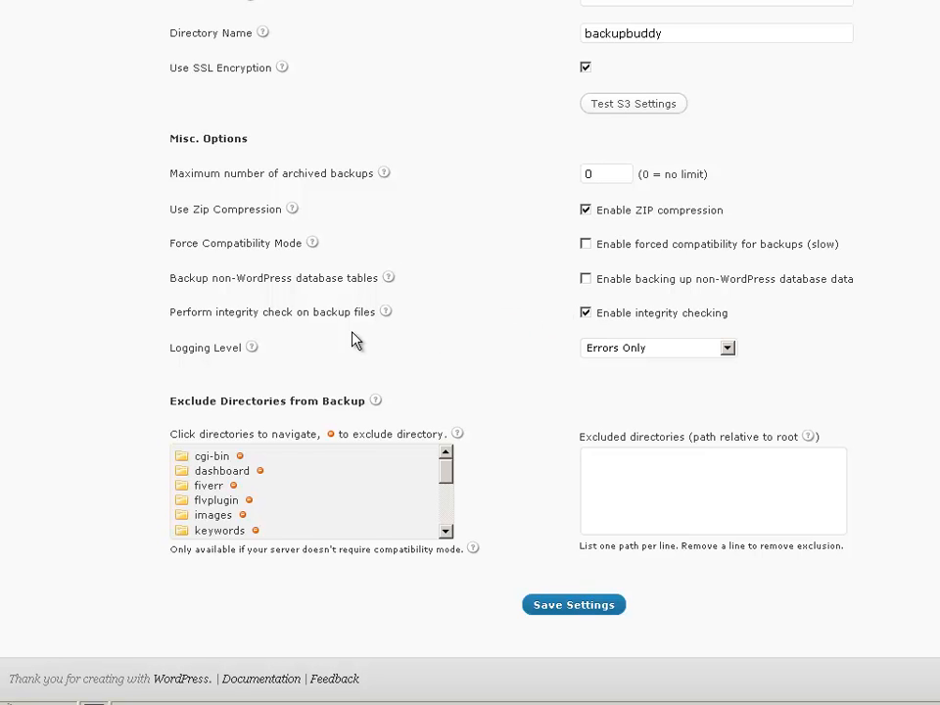
Step: Add the fiverr folder as /fiverr/ to Excluded directories and save the settings
mouse_move(385, 317)
mouse_move(448, 479)
mouse_down()
mouse_move(447, 530)
mouse_move(448, 477)
mouse_up()
double_click(210, 485)
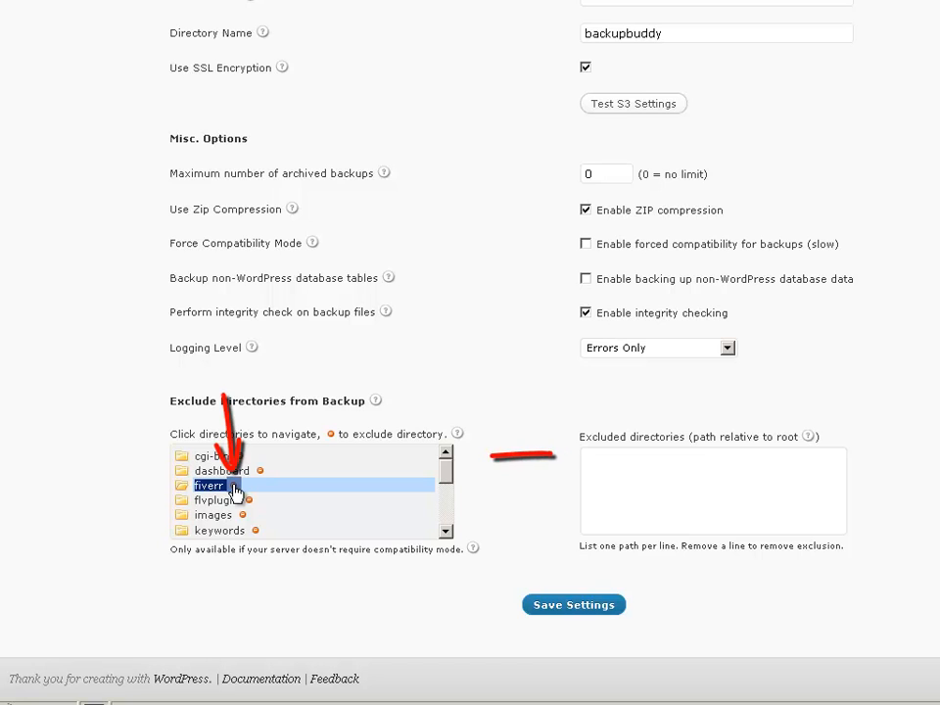
click(234, 487)
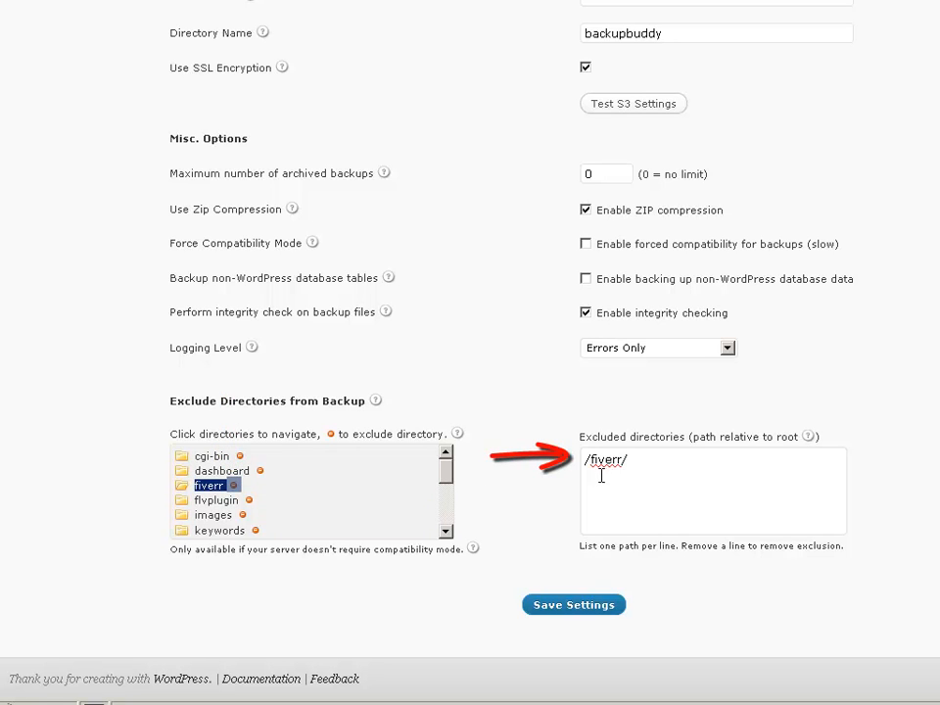
drag(641, 456, 578, 464)
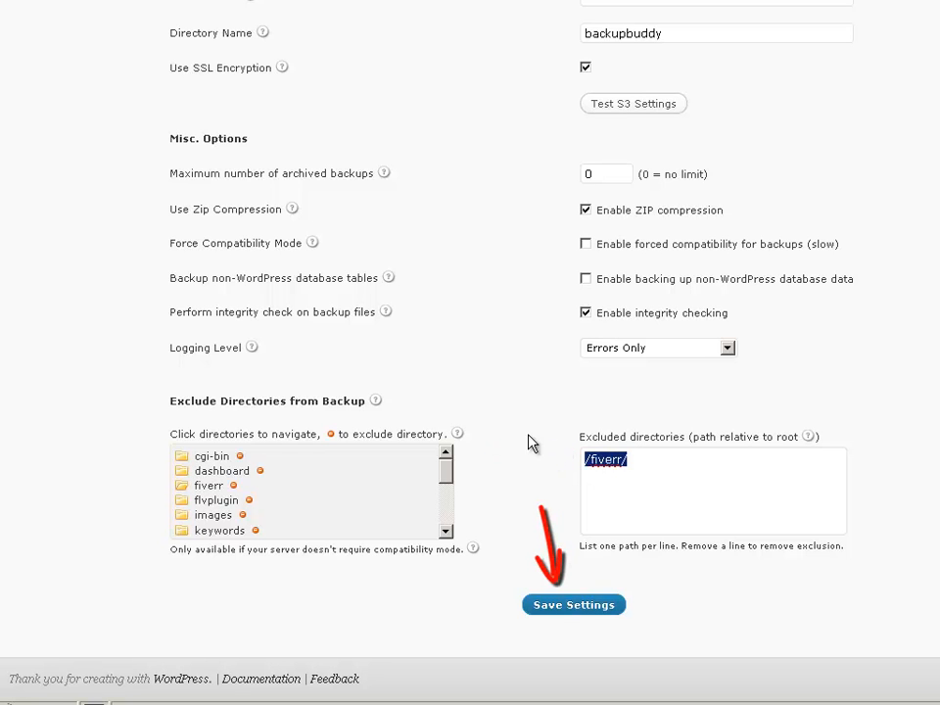
click(574, 605)
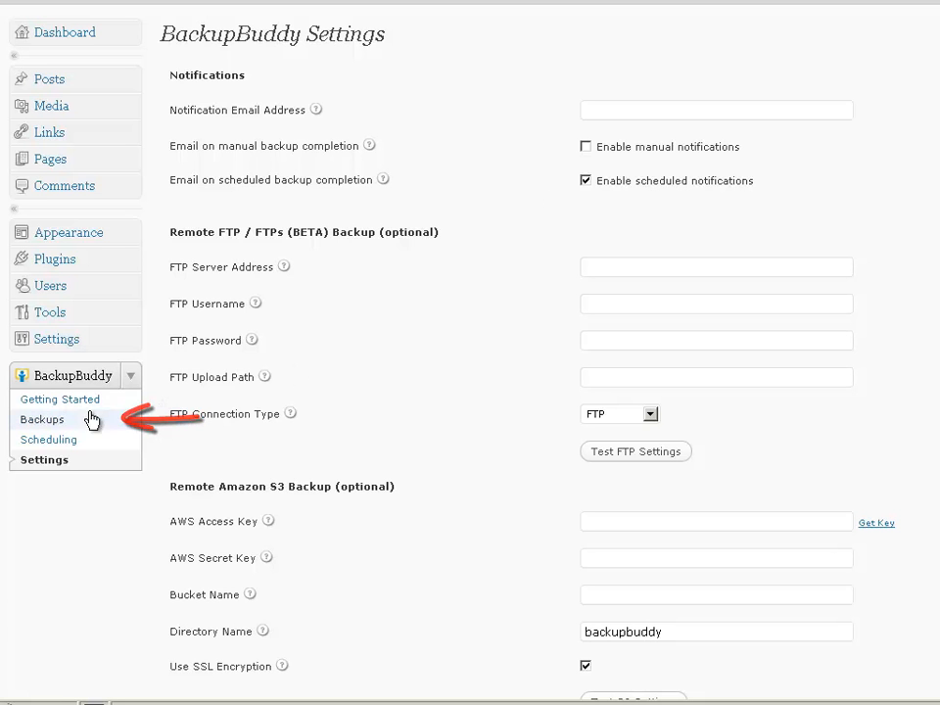
Step: Run a backup from the Create Backup page, yielding a 177.20 MB Full archive marked Good
click(42, 423)
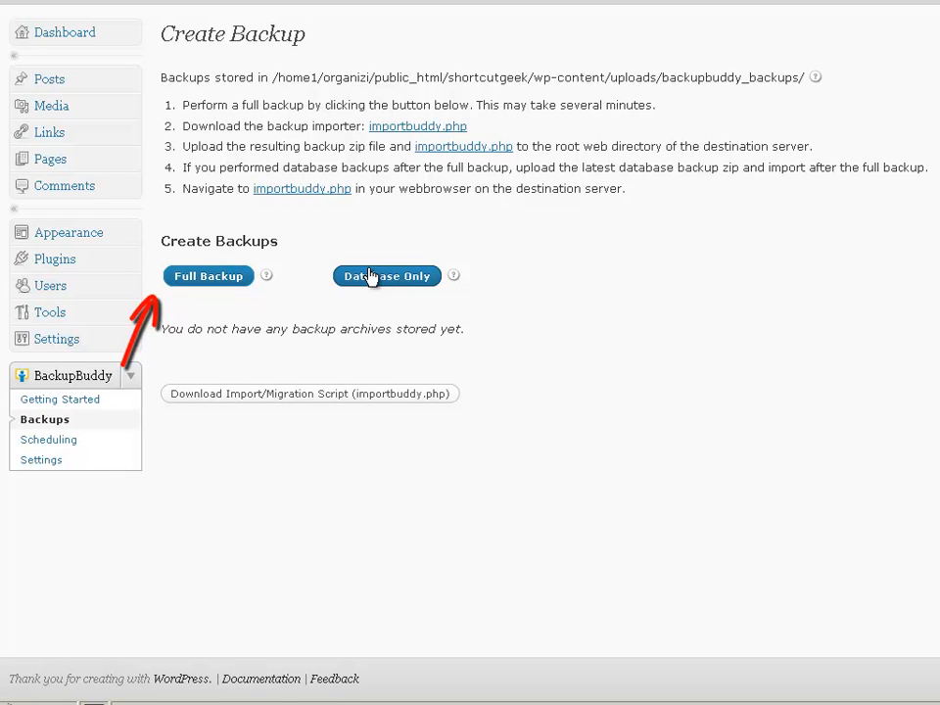
click(220, 279)
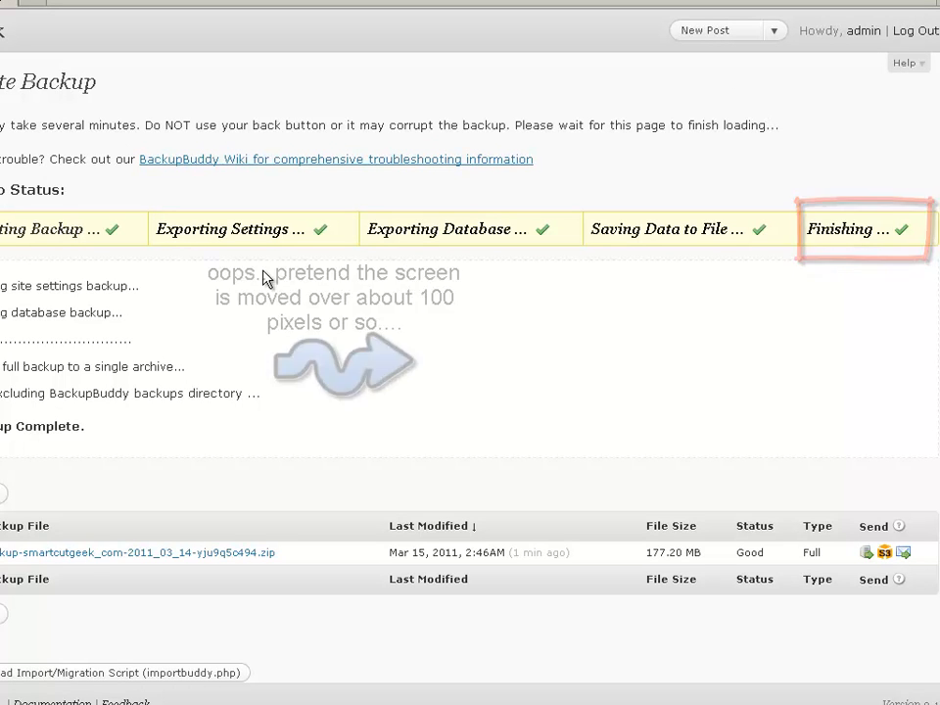
Step: Highlight the backup status log and the 177.20 MB file size, then return to Backups
drag(2, 279, 276, 397)
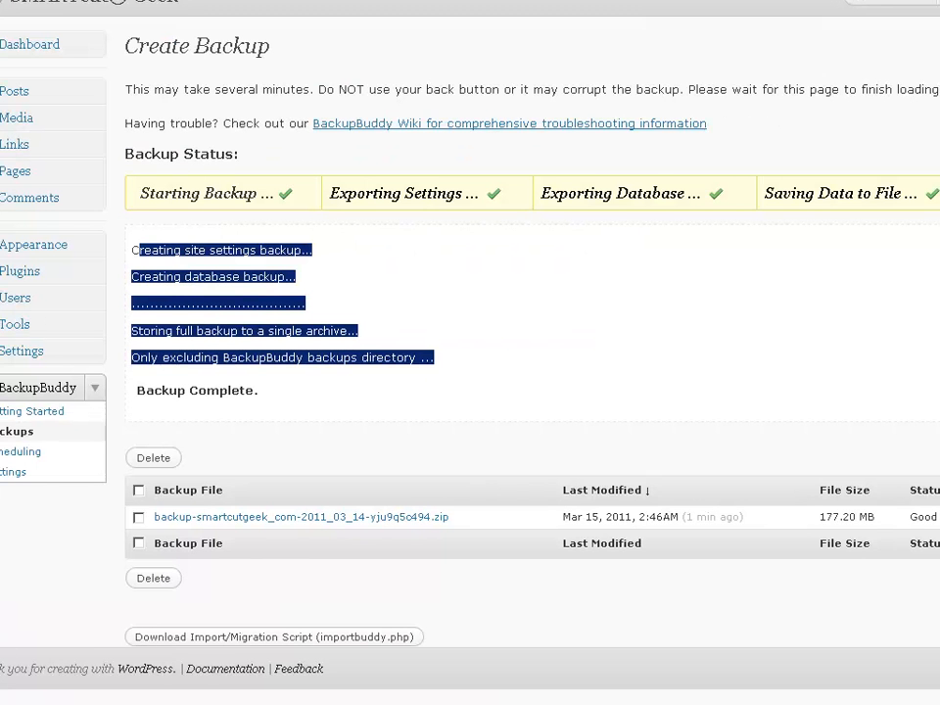
click(470, 318)
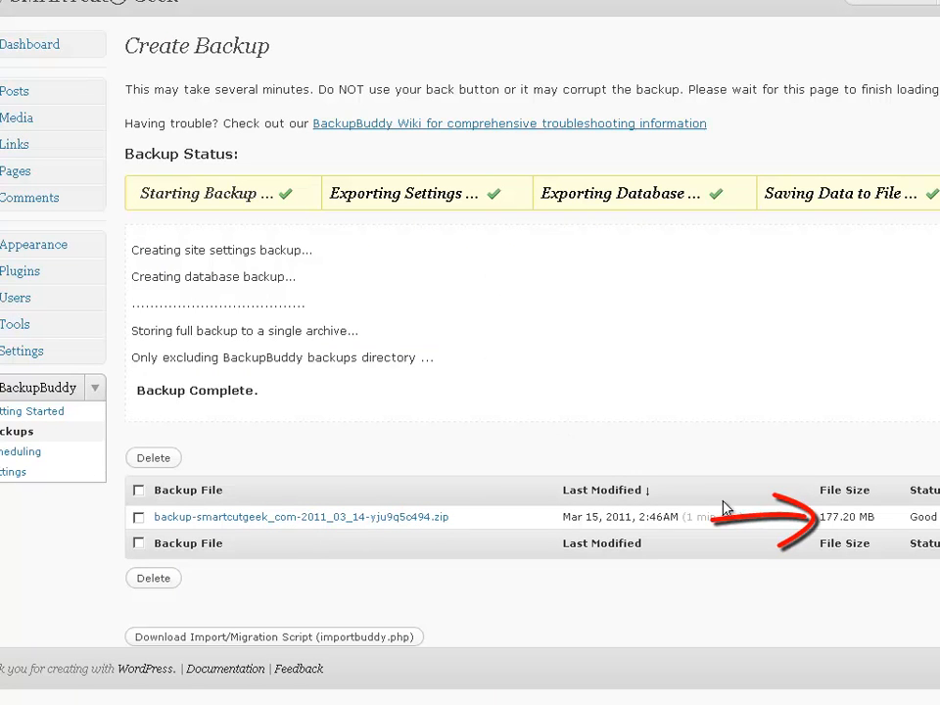
drag(821, 519, 875, 523)
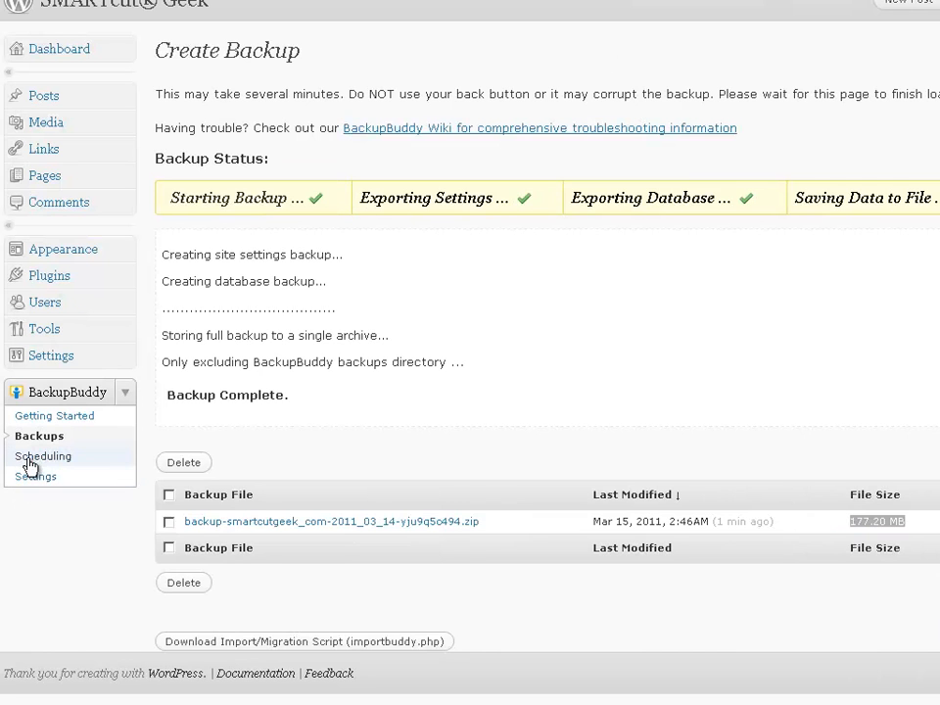
click(39, 441)
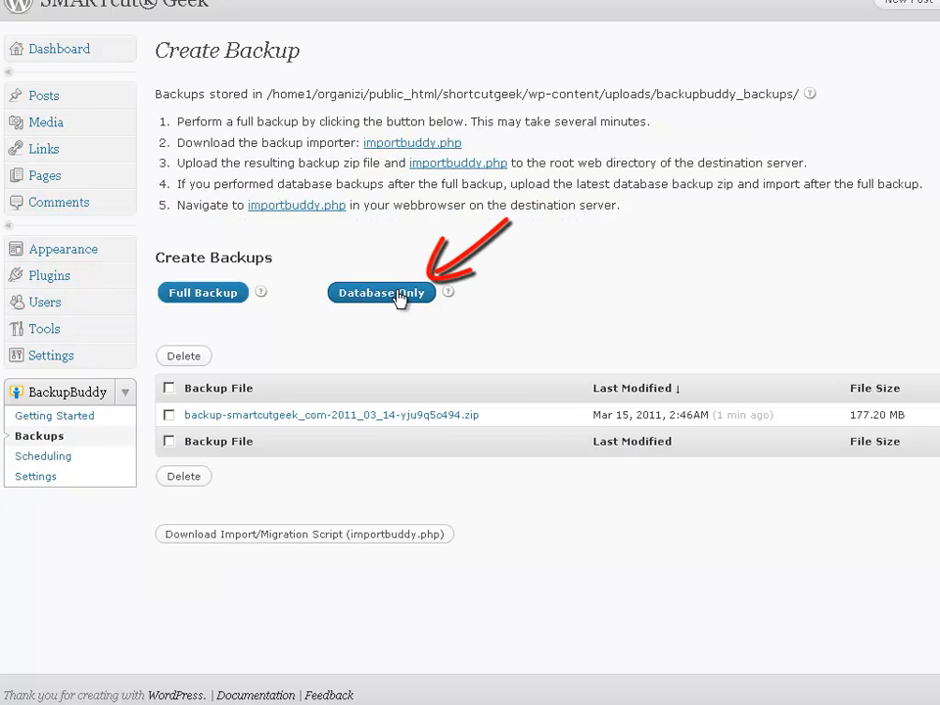
Step: Make a 0.25 MB database-only backup and email it to a saved recipient address
click(399, 296)
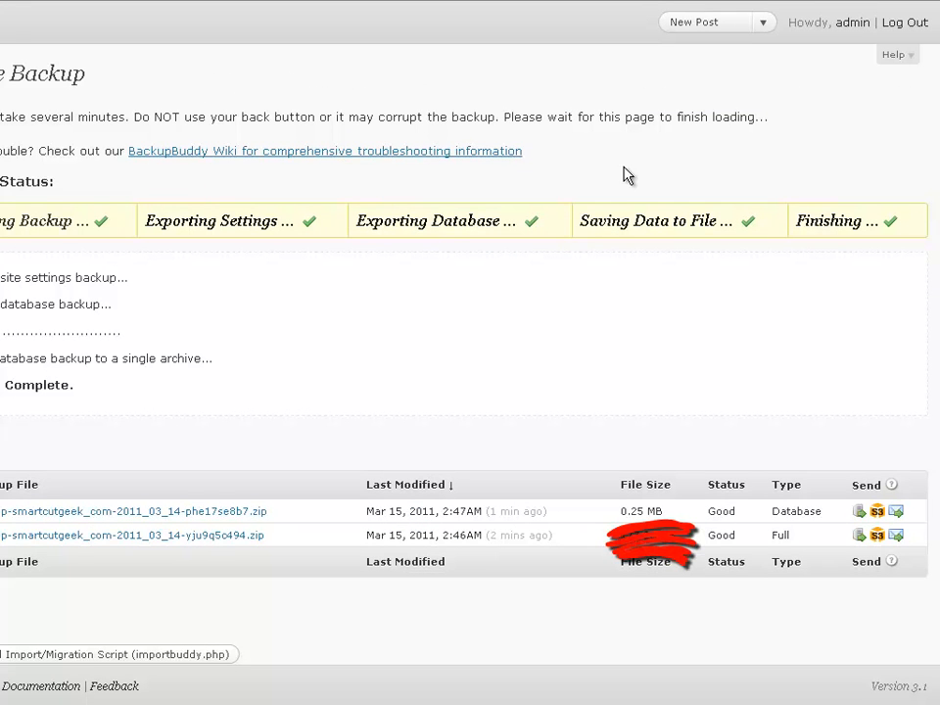
click(898, 517)
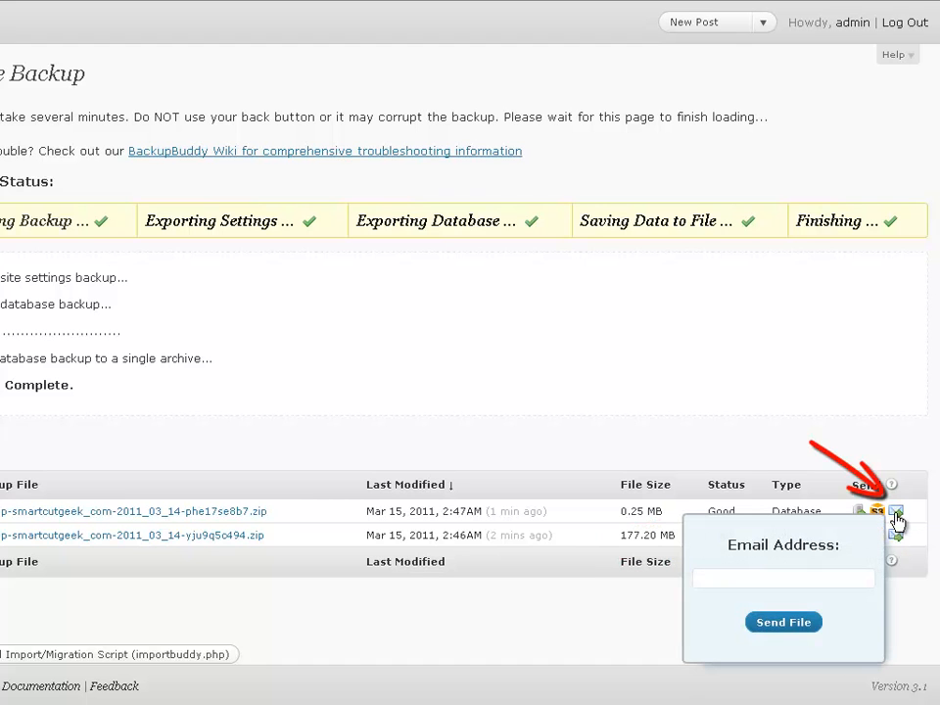
click(823, 579)
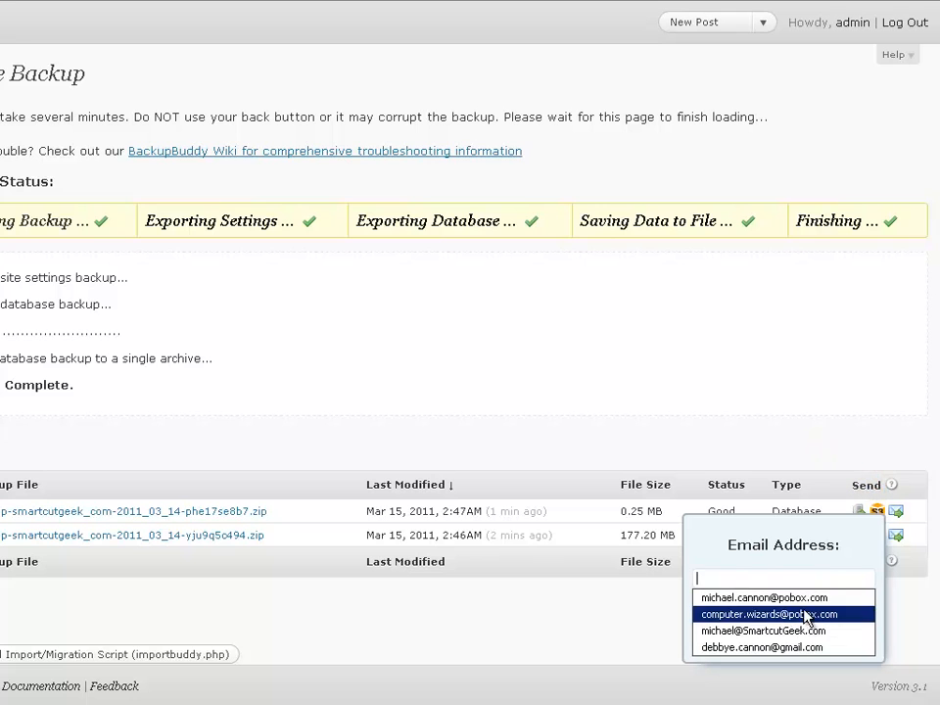
click(803, 617)
click(799, 630)
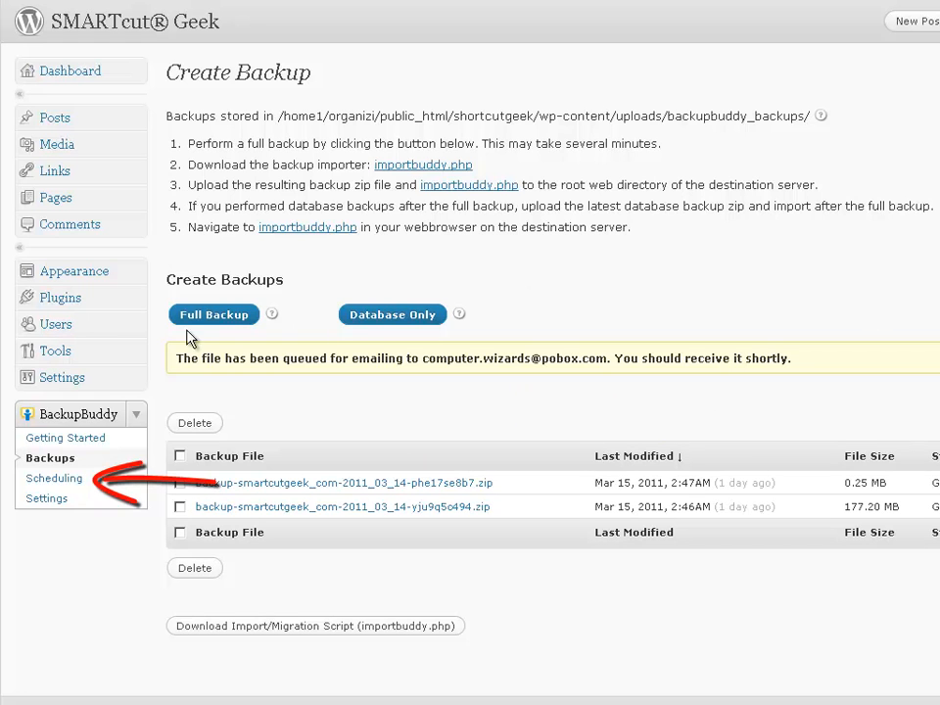
Step: Add schedule 'test': Database Only, Monthly, sent to Amazon S3 with local copy deleted
click(31, 477)
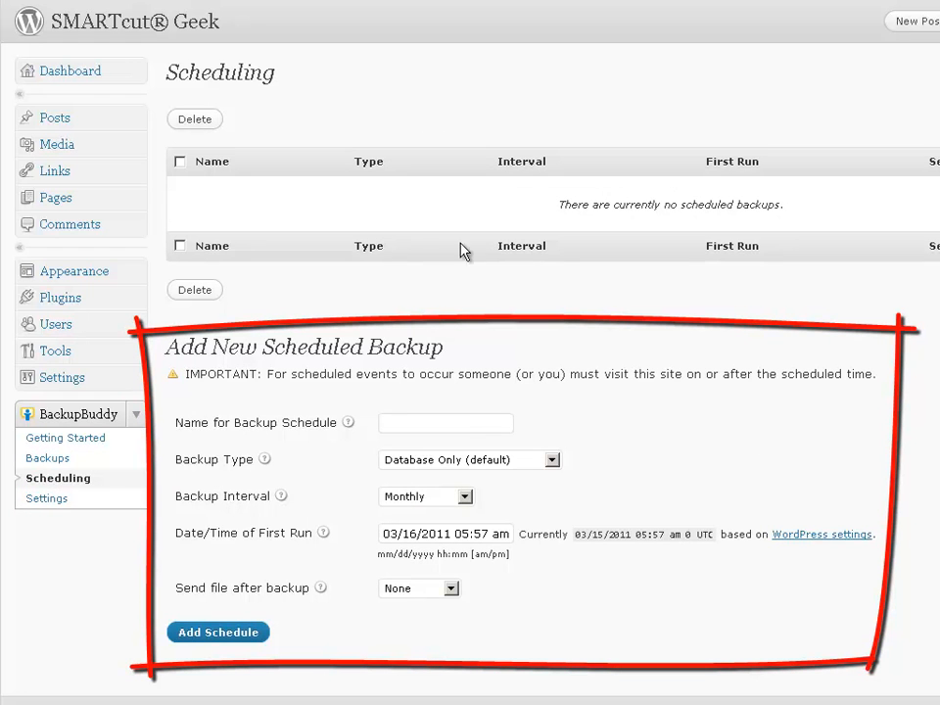
click(466, 425)
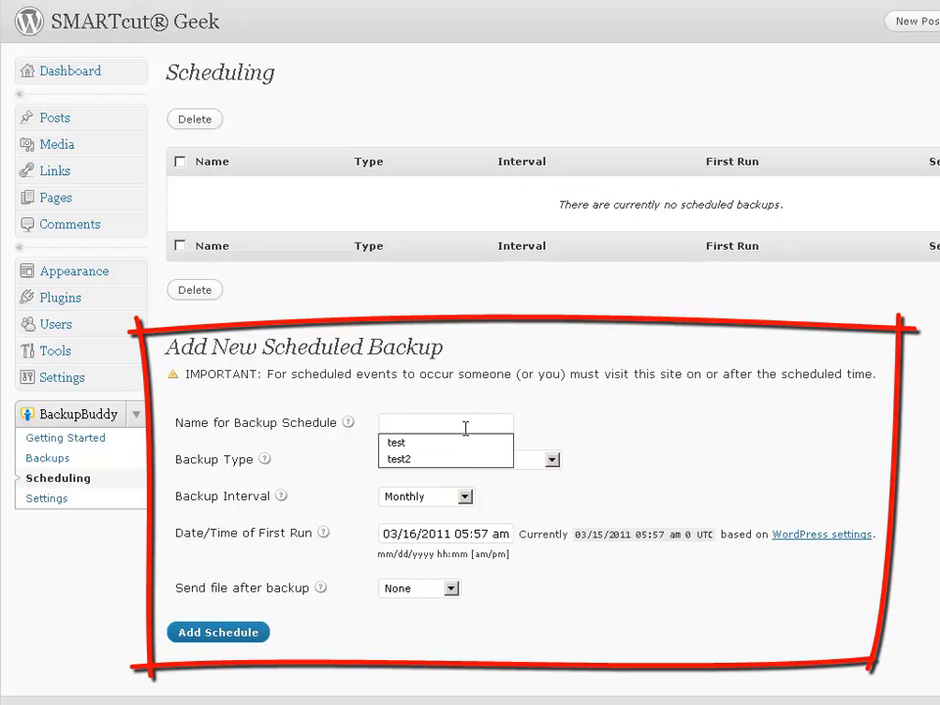
click(447, 446)
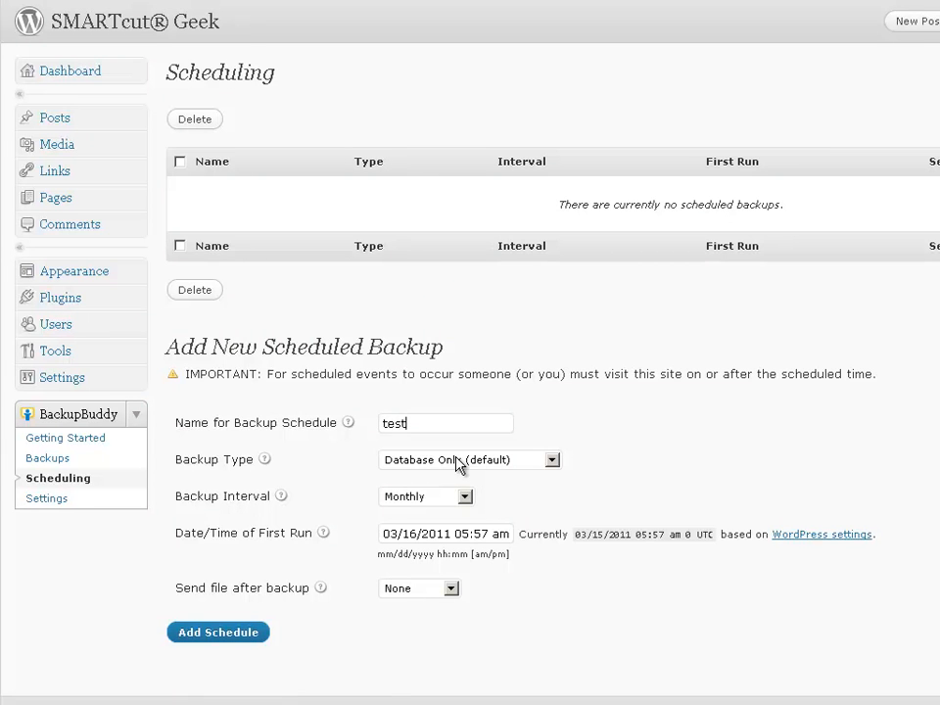
click(456, 458)
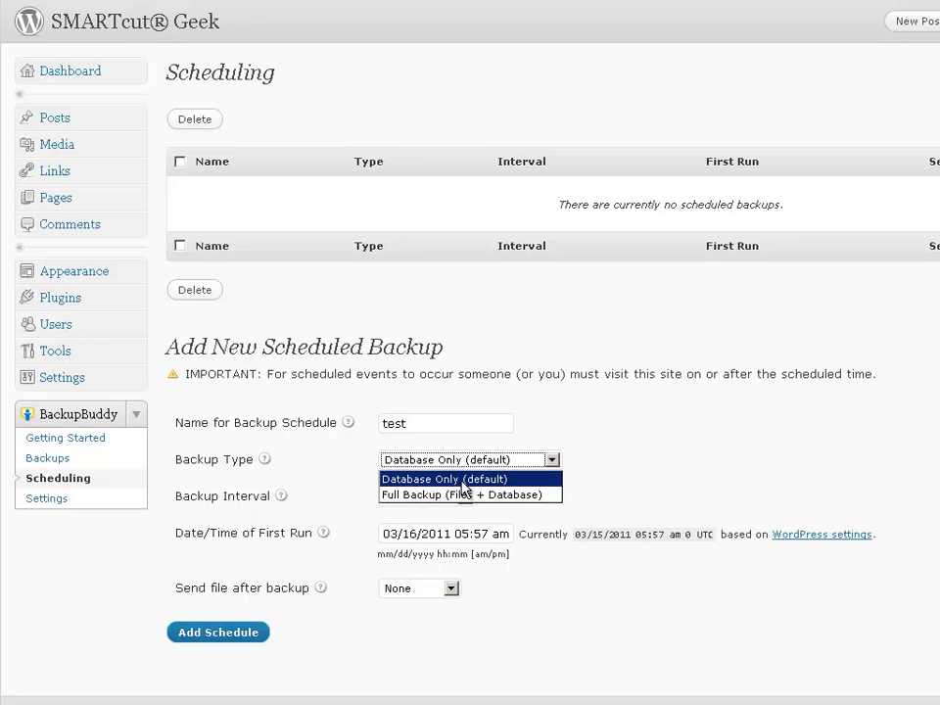
click(463, 481)
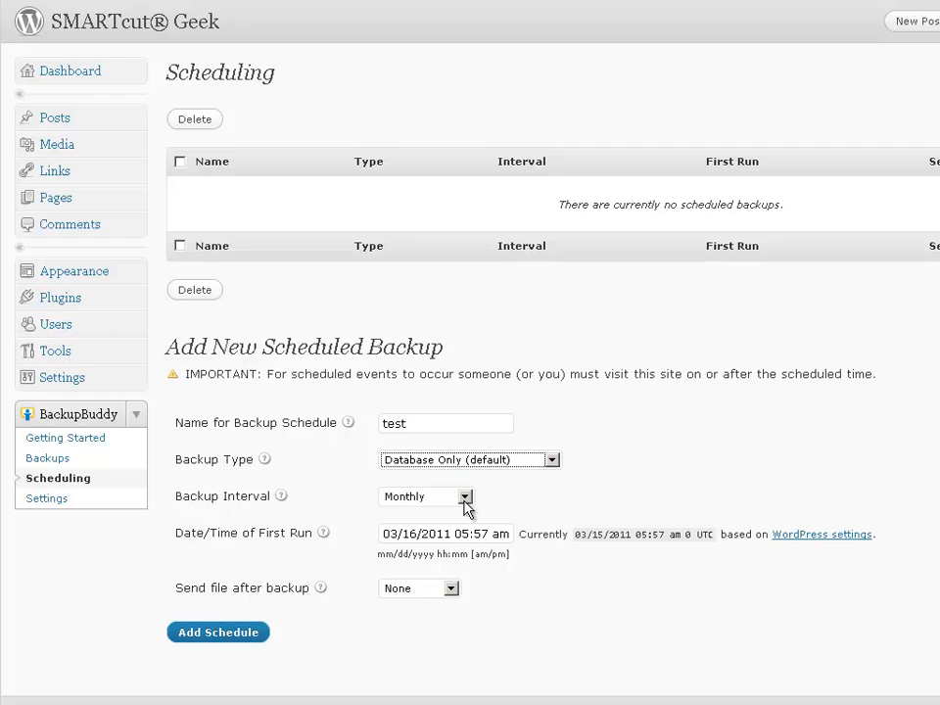
click(464, 498)
click(482, 501)
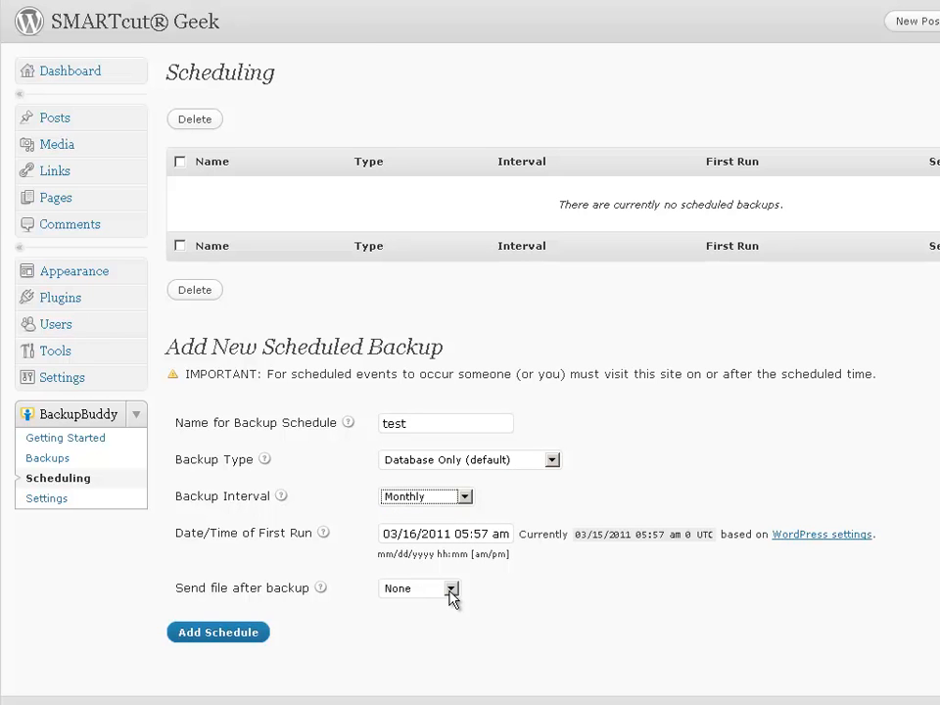
click(451, 590)
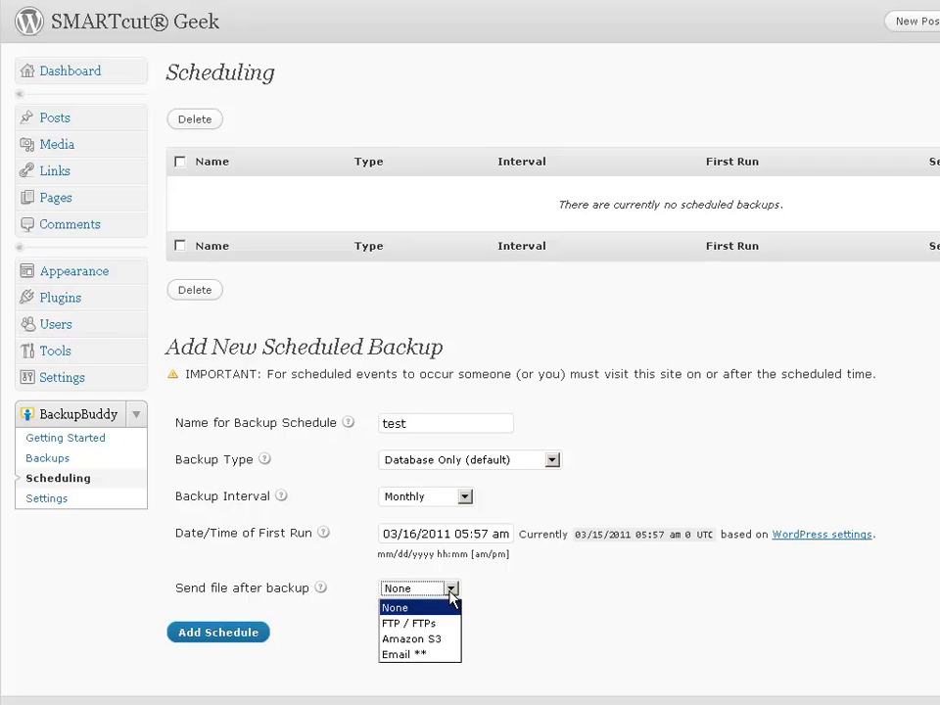
click(427, 638)
click(417, 626)
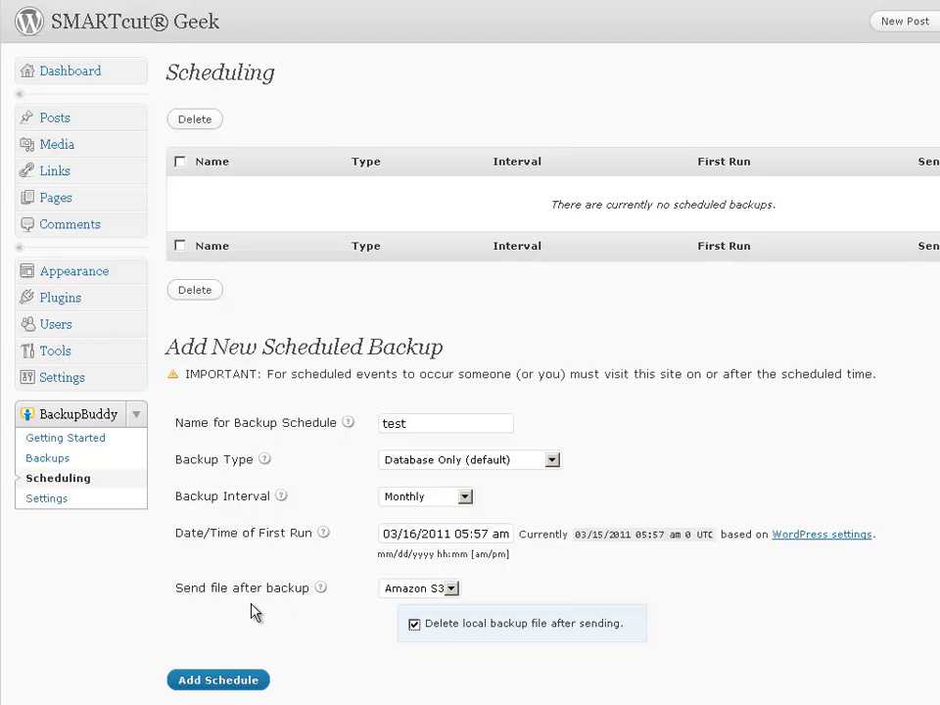
click(260, 681)
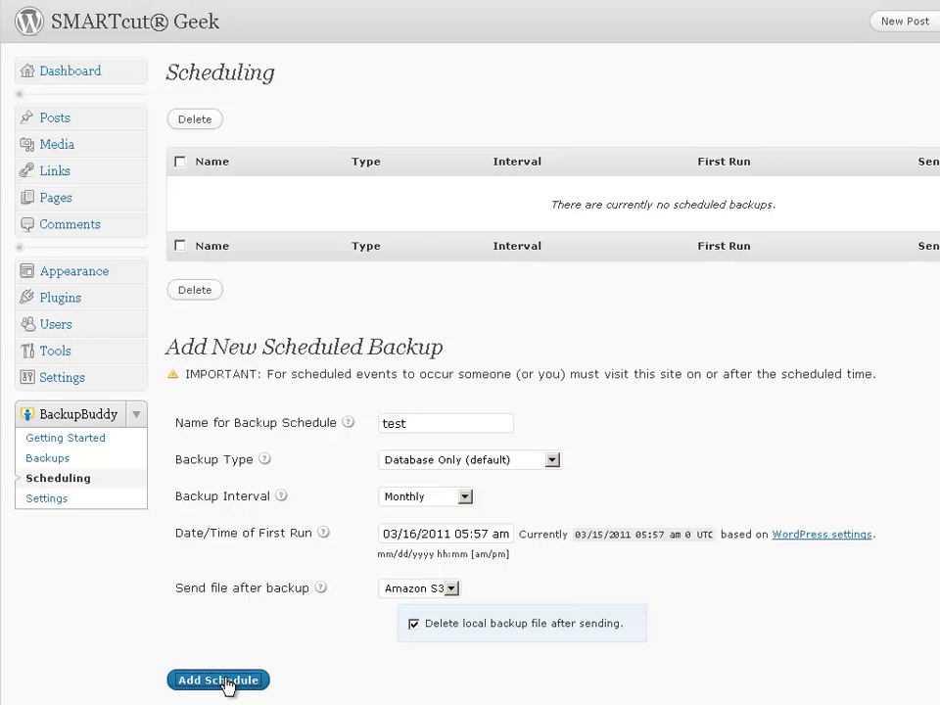
drag(194, 186, 786, 214)
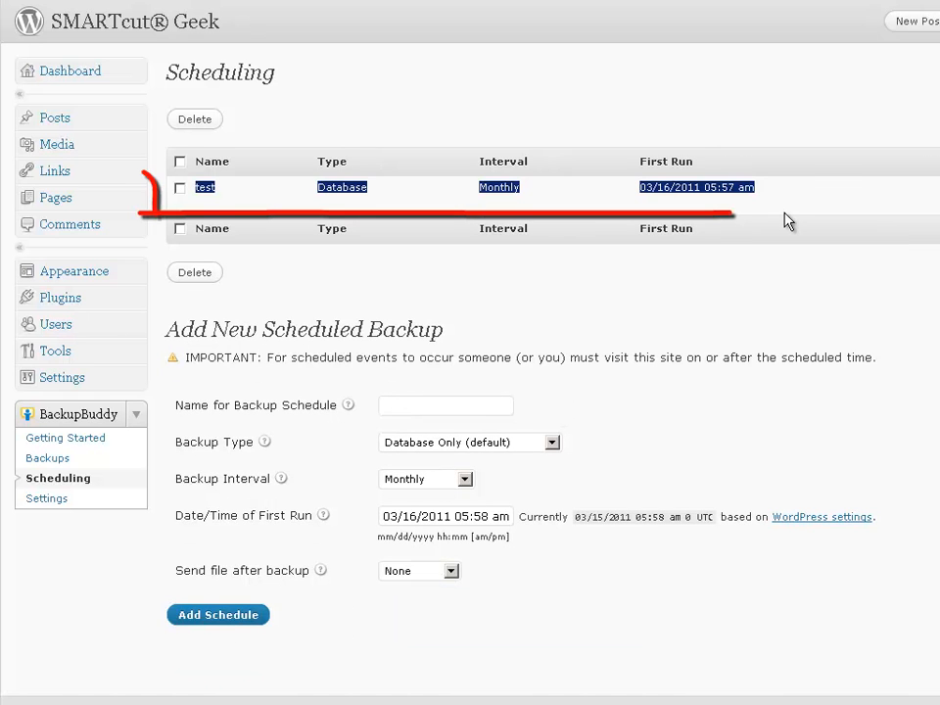